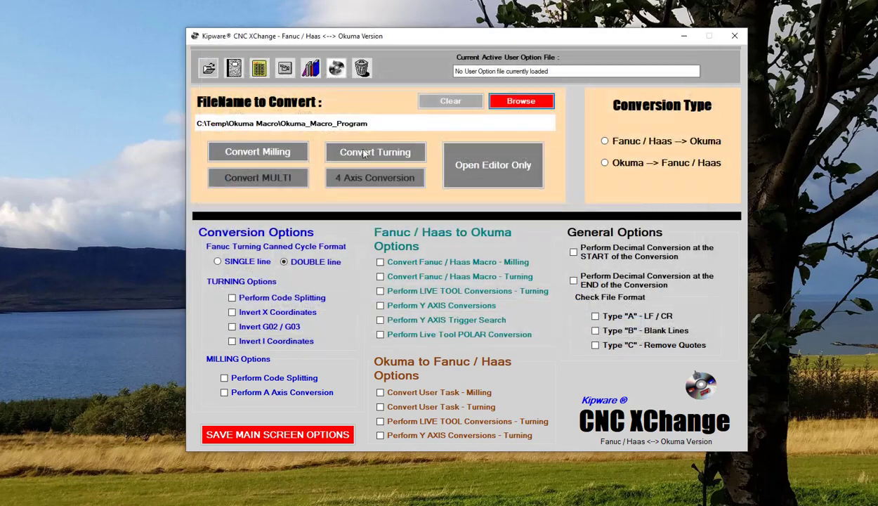
# Examine the subprogram calls PROG1, PROG2 and PROG3 in the original Okuma program, then exit the editor without saving.
pyautogui.click(465, 184)
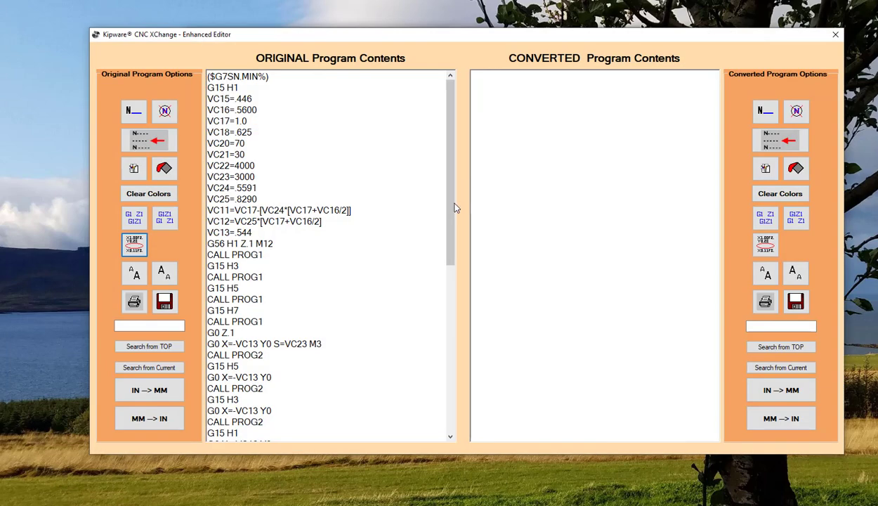
pyautogui.scroll(-1, 449, 172)
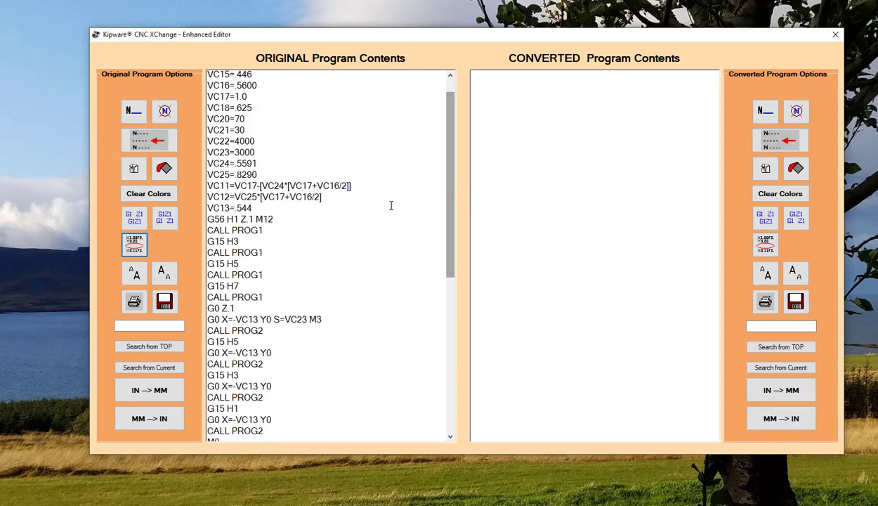
pyautogui.doubleClick(248, 230)
pyautogui.moveTo(243, 236); pyautogui.dragTo(223, 233)
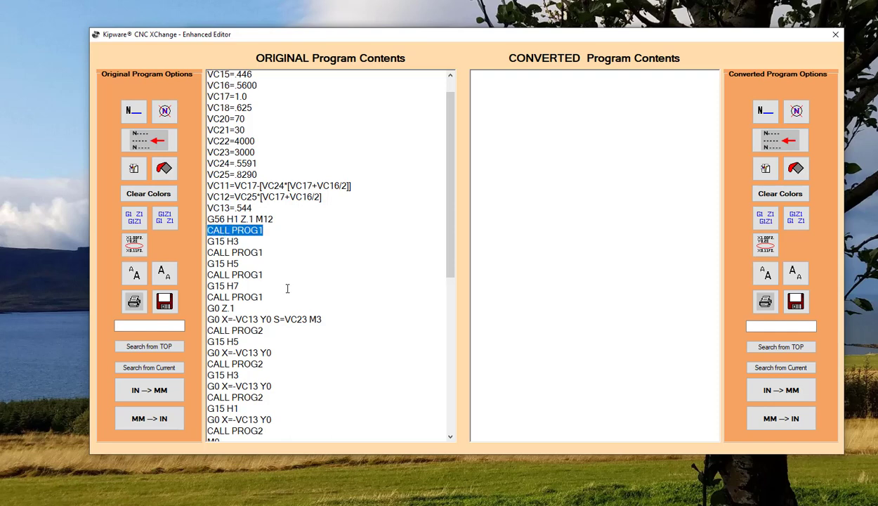
pyautogui.moveTo(275, 334); pyautogui.dragTo(216, 334)
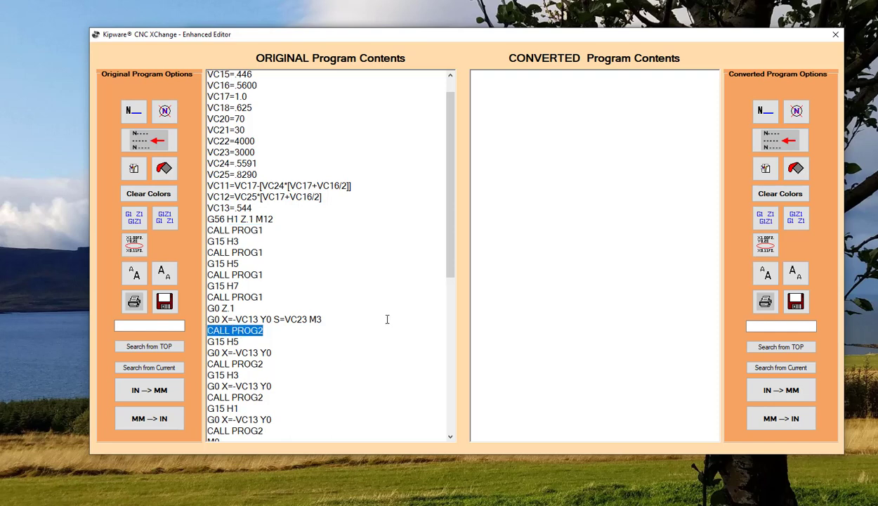
pyautogui.moveTo(445, 245); pyautogui.dragTo(468, 406)
pyautogui.doubleClick(271, 332)
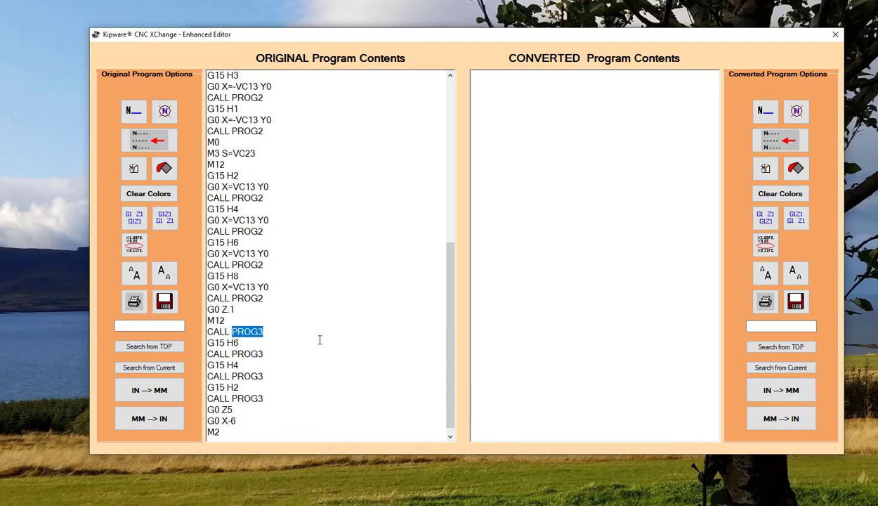
pyautogui.click(834, 34)
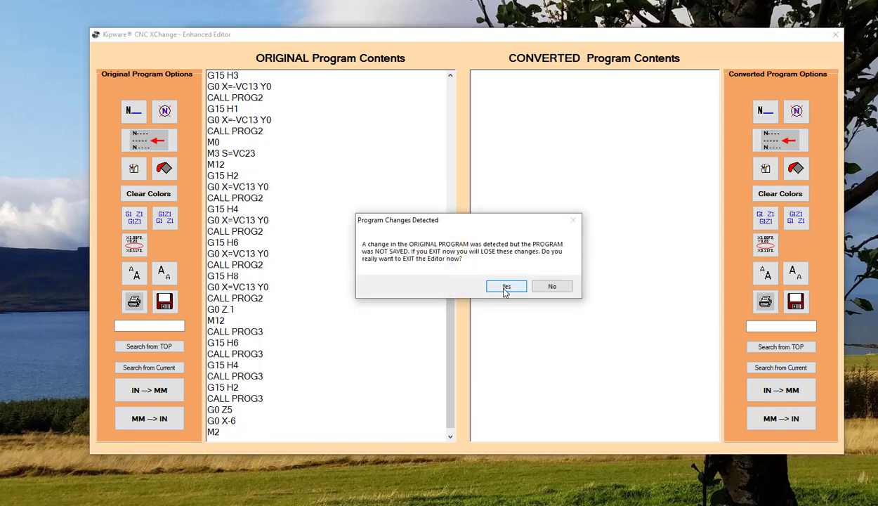
pyautogui.click(506, 286)
# Add a first start-of-conversion user option that replaces PROG1 with O0001.
pyautogui.click(236, 69)
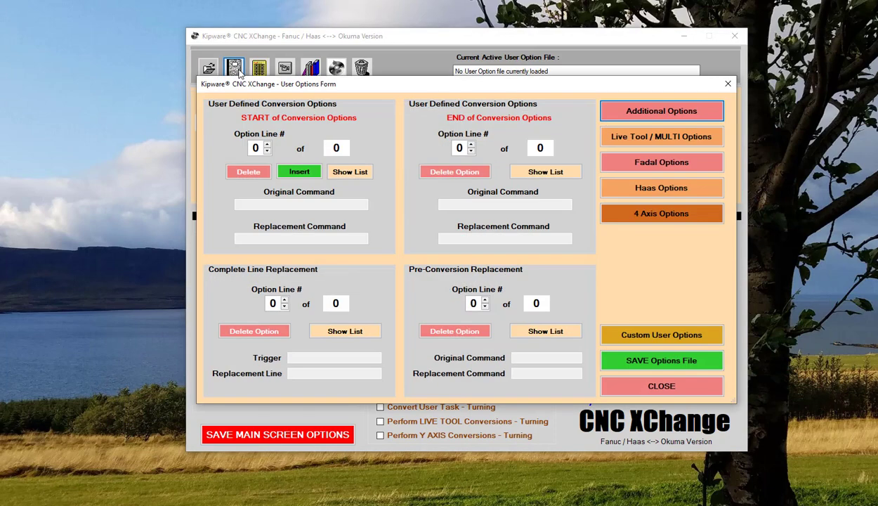
pyautogui.click(268, 145)
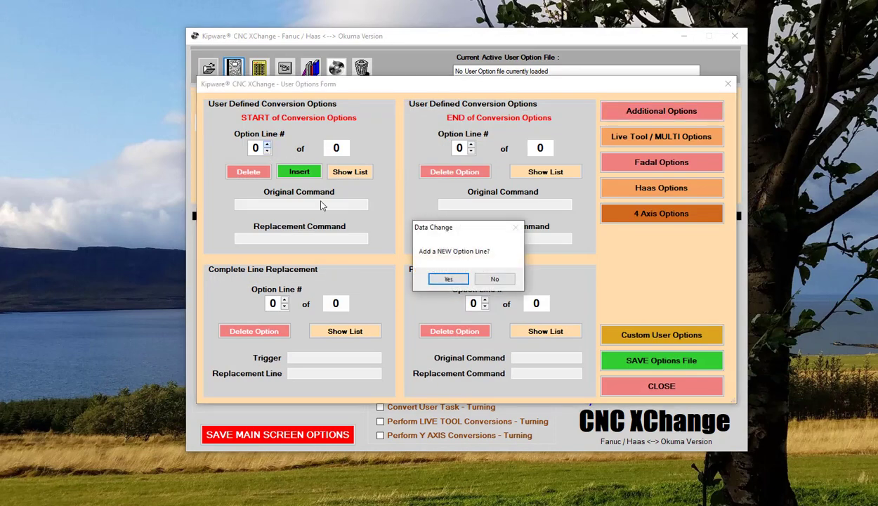
pyautogui.click(449, 277)
pyautogui.click(322, 204)
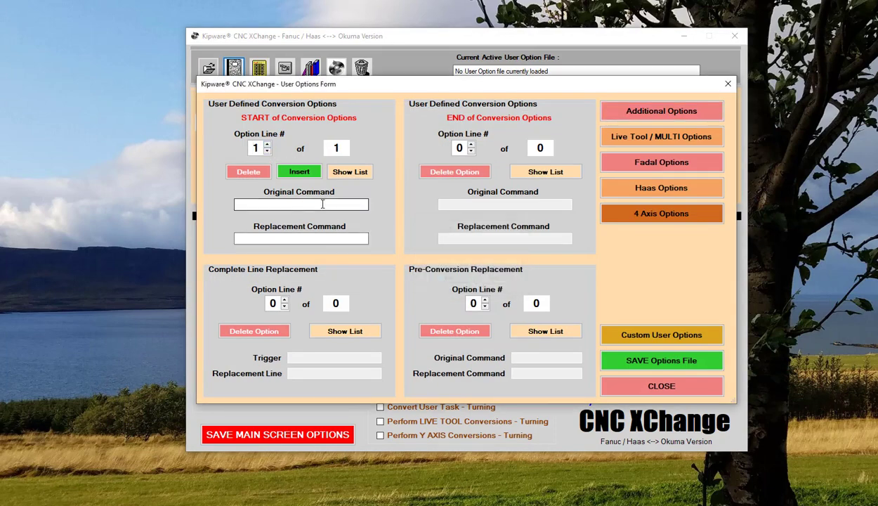
pyautogui.write('PR')
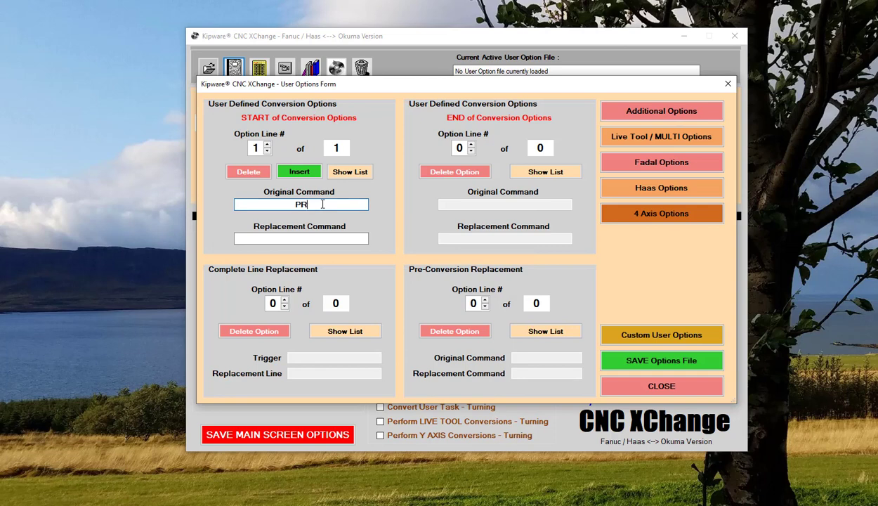
pyautogui.write('OG1')
pyautogui.press('Tab')
pyautogui.write('O0001')
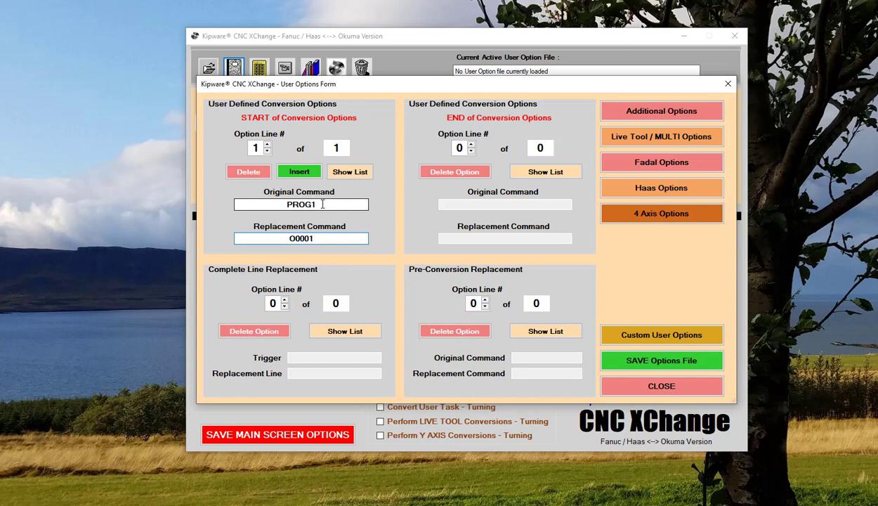
# Add a second start-of-conversion option line that replaces PROG2 with O0002.
pyautogui.click(267, 146)
pyautogui.click(444, 277)
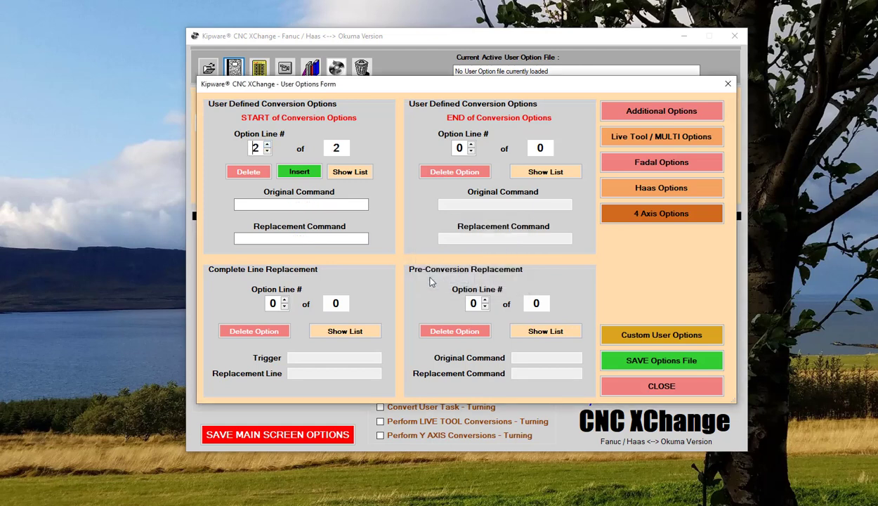
pyautogui.click(309, 205)
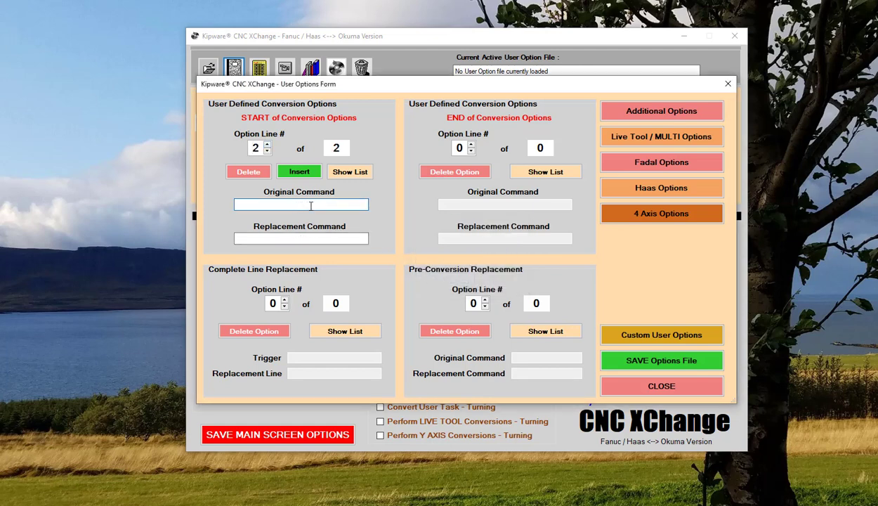
pyautogui.write('PROGZ')
pyautogui.write('O')
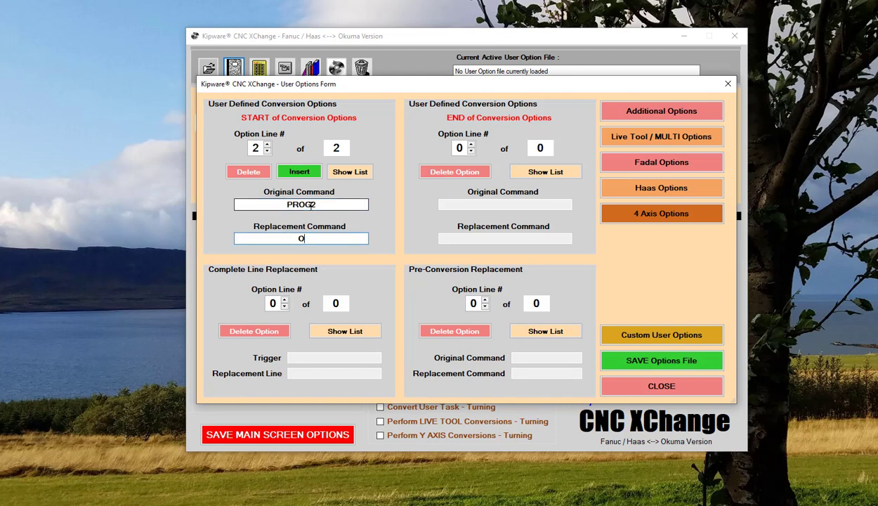
pyautogui.write('0002')
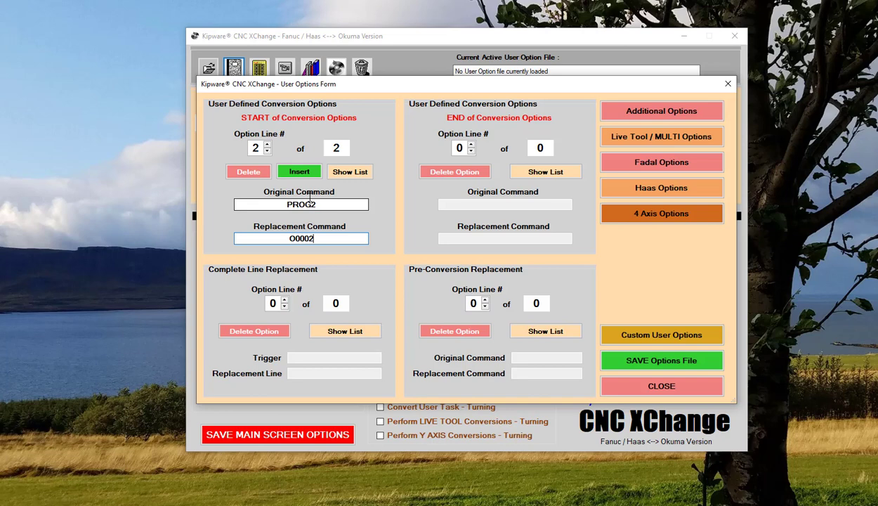
# Add a third start-of-conversion option line that replaces PROG3 with O0003.
pyautogui.click(267, 144)
pyautogui.click(443, 279)
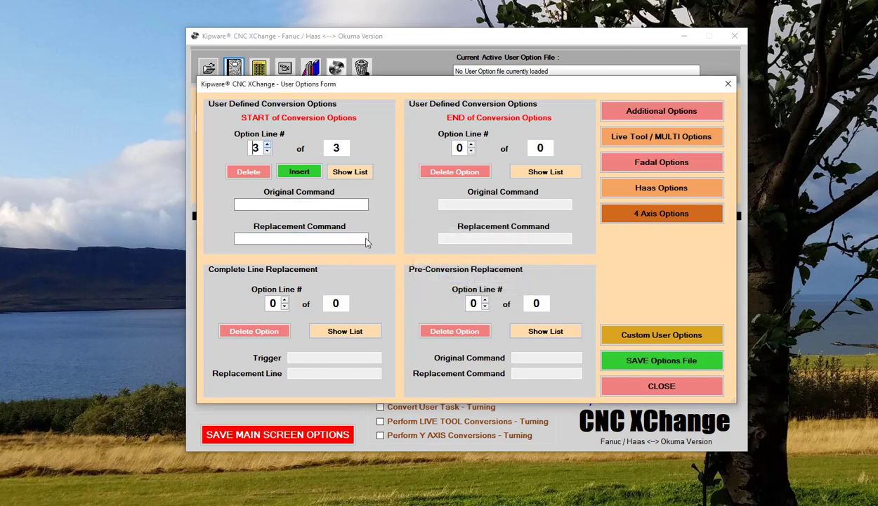
pyautogui.click(313, 204)
pyautogui.write('PROG3')
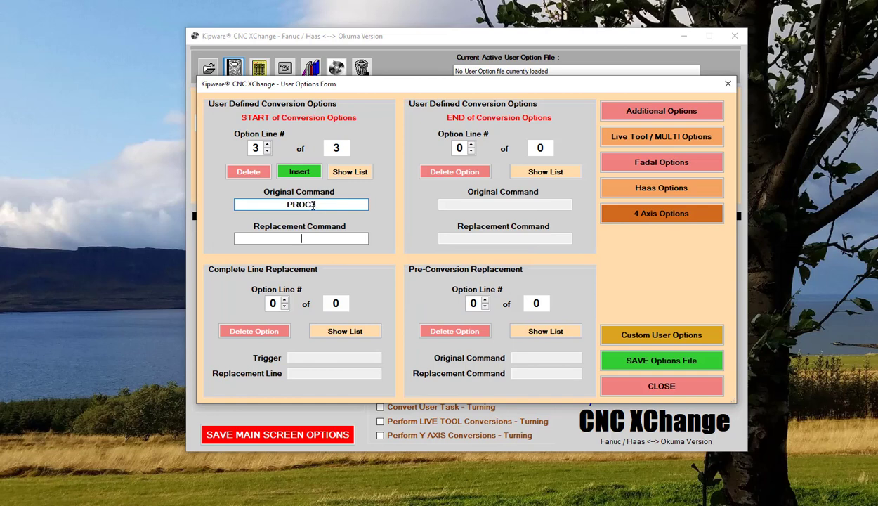
pyautogui.press('Tab')
pyautogui.write('O0')
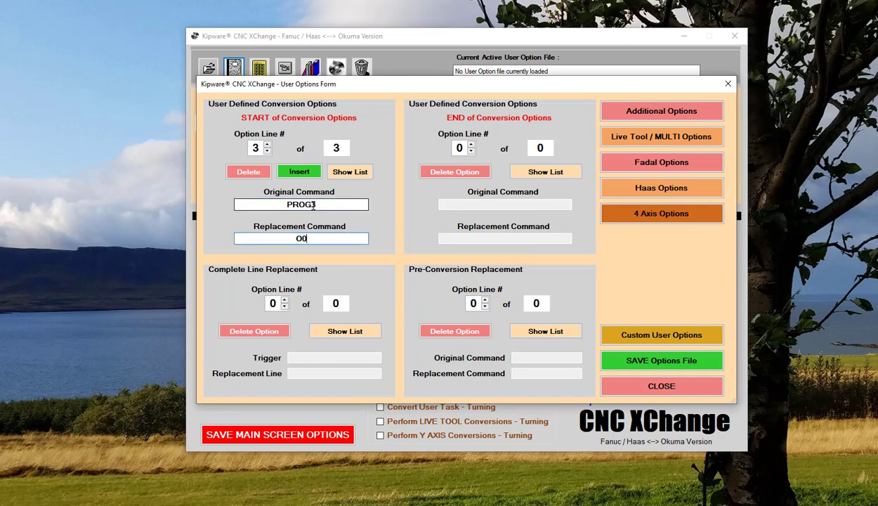
pyautogui.write('003')
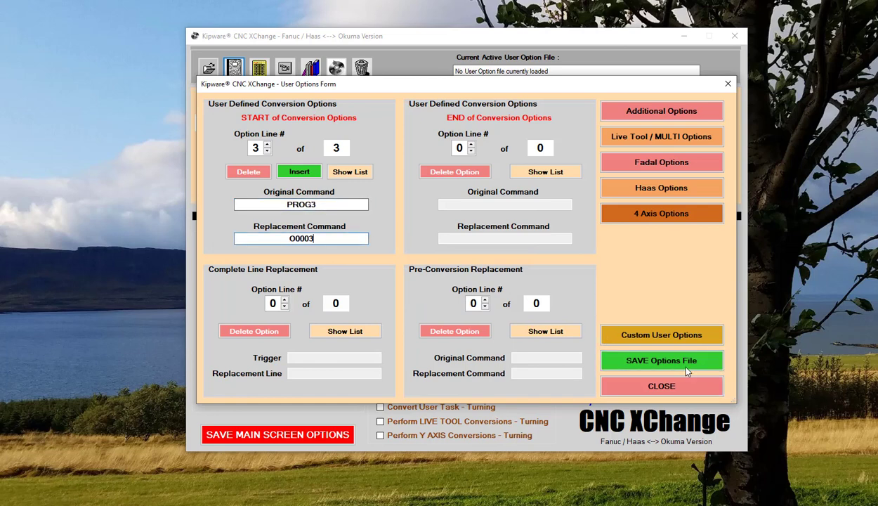
# Save the user options to Test.xc in the Okuma Macro folder, replacing the existing file.
pyautogui.click(685, 366)
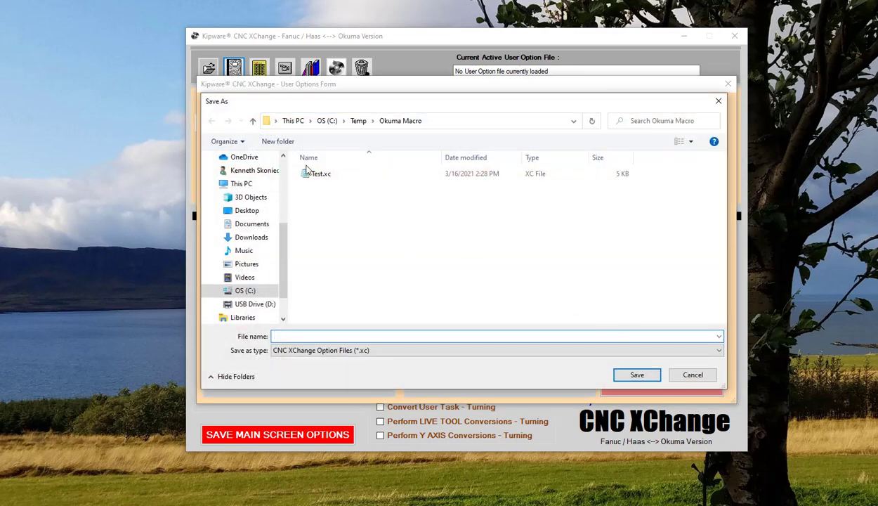
pyautogui.doubleClick(325, 175)
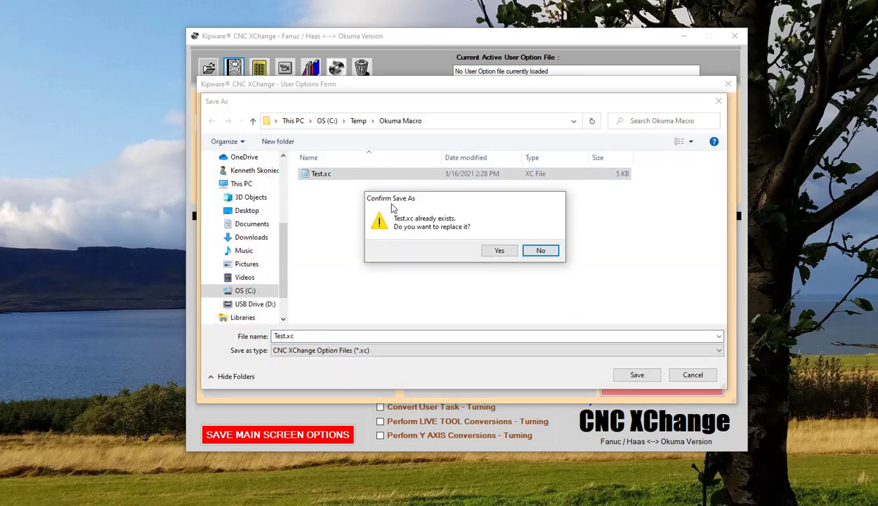
pyautogui.click(484, 252)
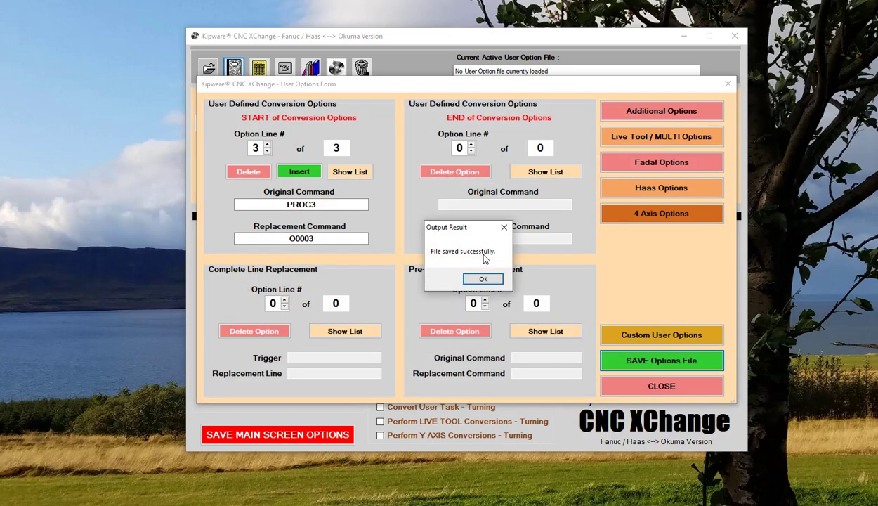
pyautogui.click(483, 279)
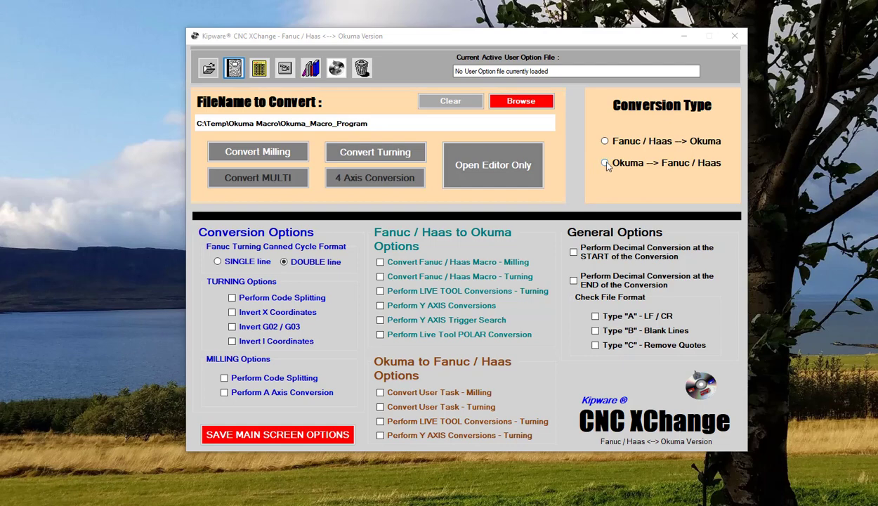
# Load Test.xc from the Okuma Macro folder as the active user option file.
pyautogui.click(233, 67)
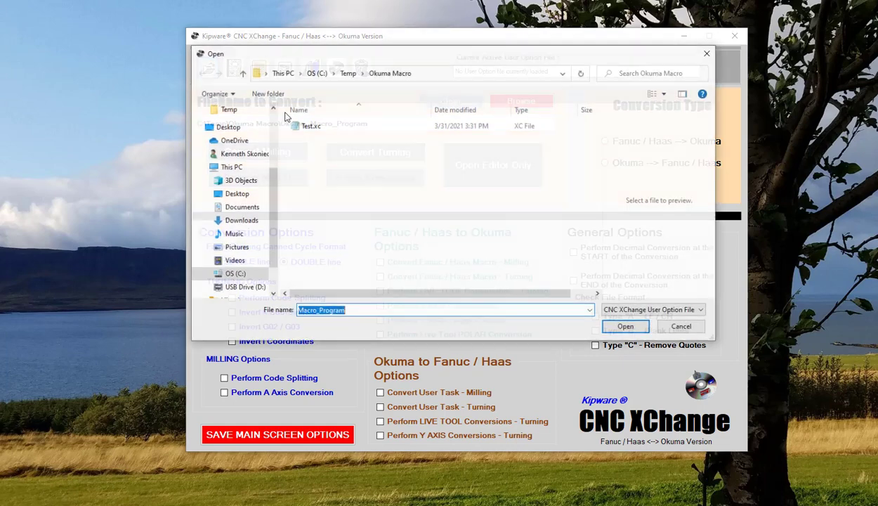
pyautogui.click(308, 129)
pyautogui.doubleClick(309, 130)
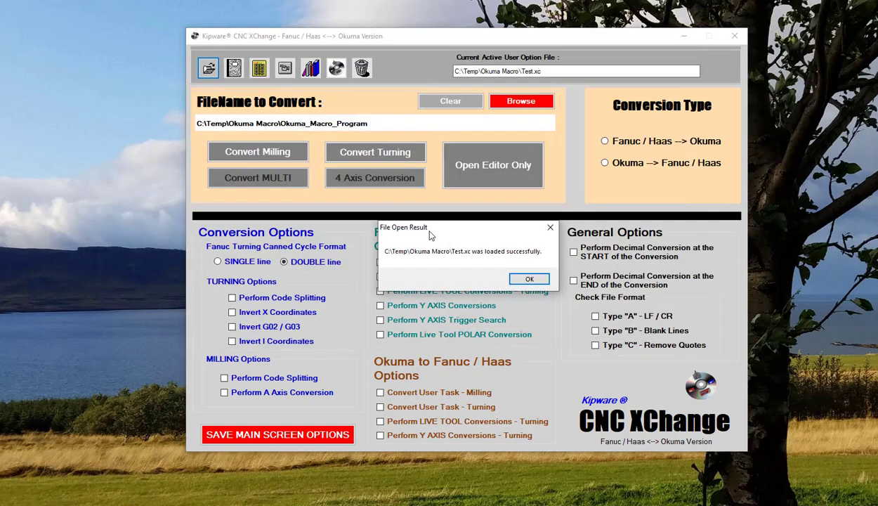
pyautogui.click(508, 279)
# Open the conversion software's settings, save them as they are and close them.
pyautogui.click(259, 68)
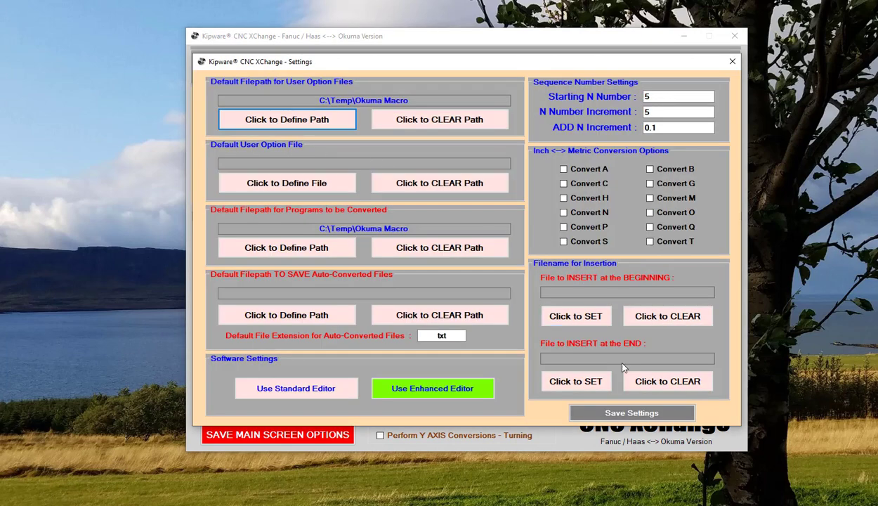
pyautogui.click(632, 413)
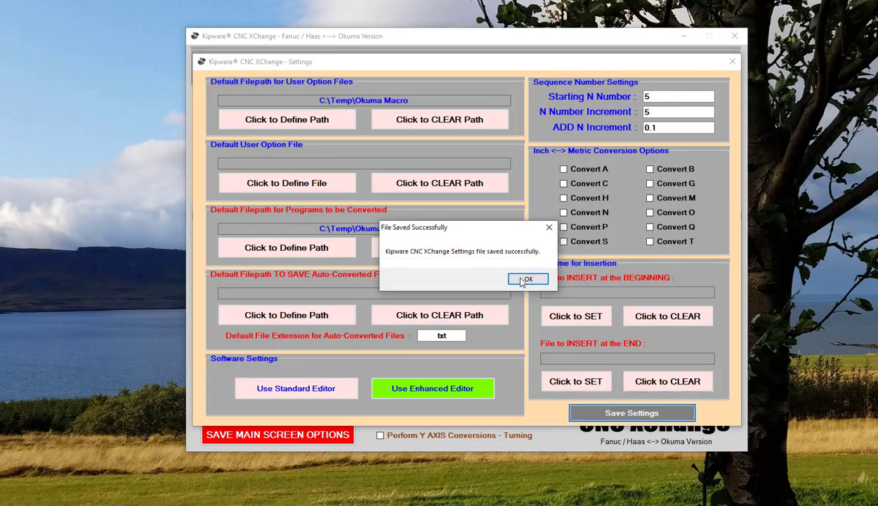
pyautogui.click(527, 279)
pyautogui.click(732, 62)
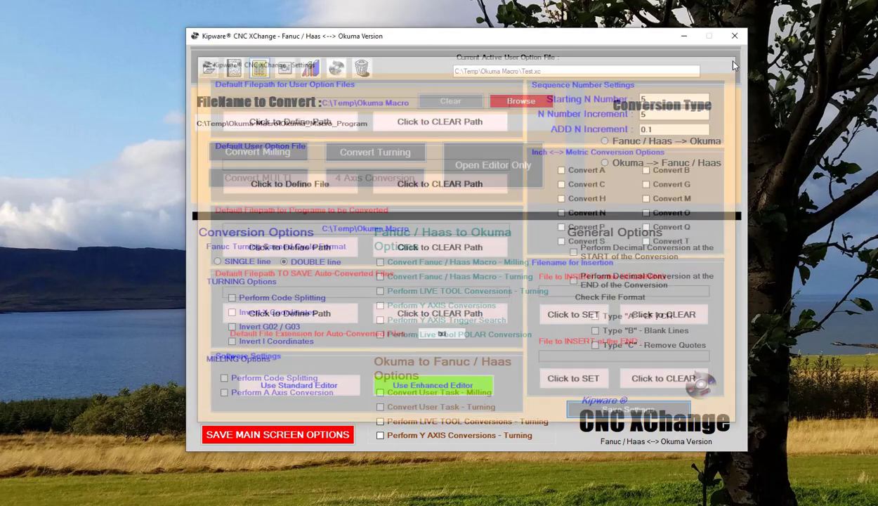
# Convert the milling program from Okuma to Fanuc / Haas with milling user task conversion, replacing its first line with O1234.
pyautogui.click(610, 163)
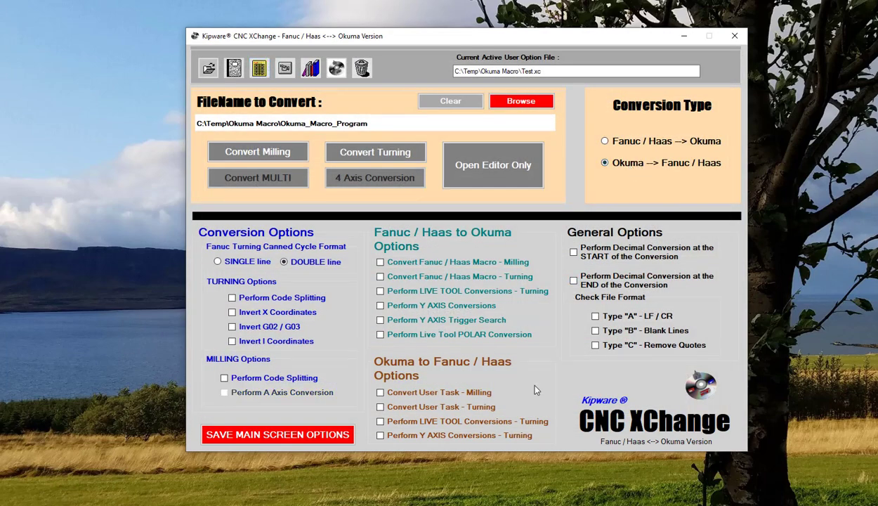
pyautogui.click(280, 162)
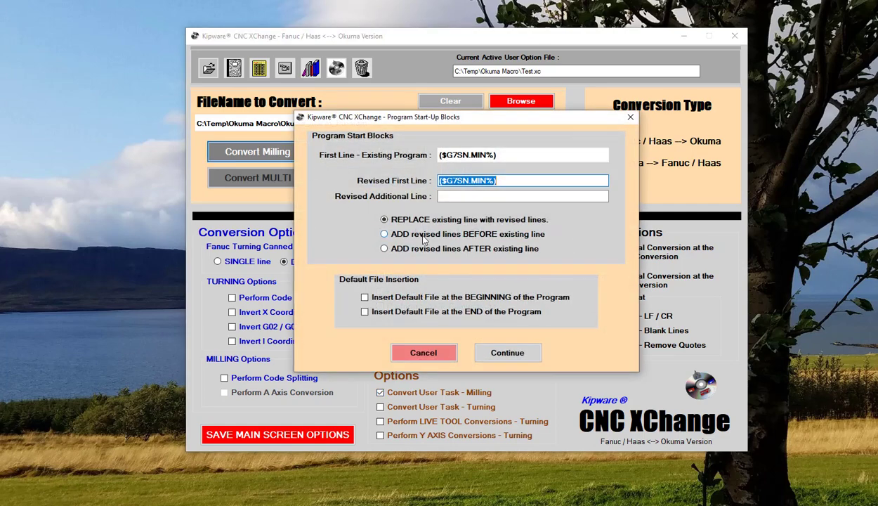
pyautogui.write('O1234')
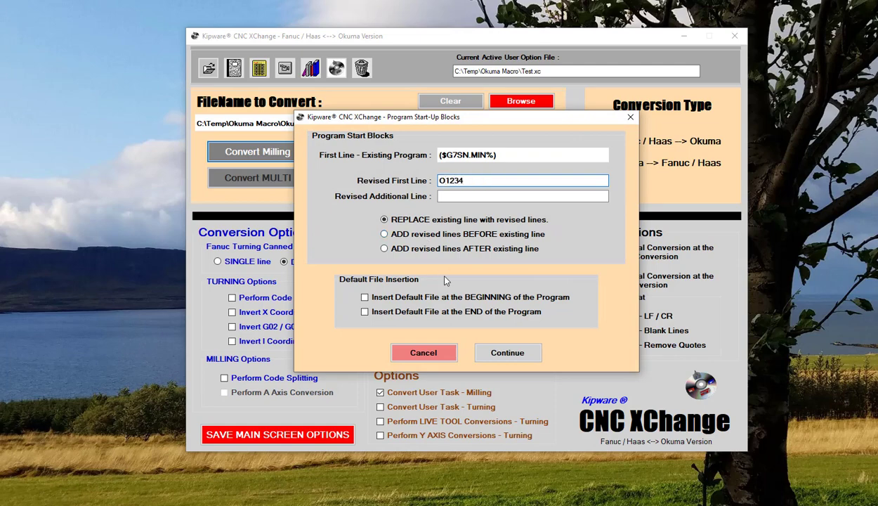
pyautogui.click(490, 354)
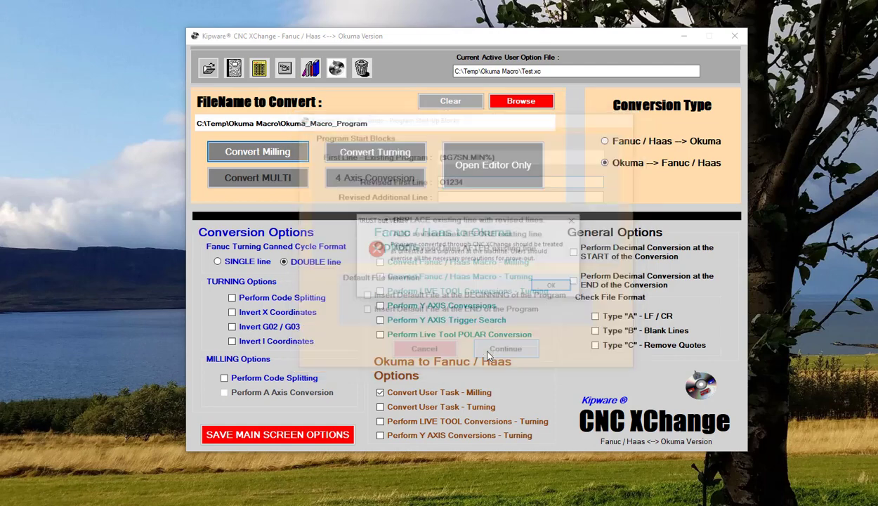
pyautogui.click(552, 286)
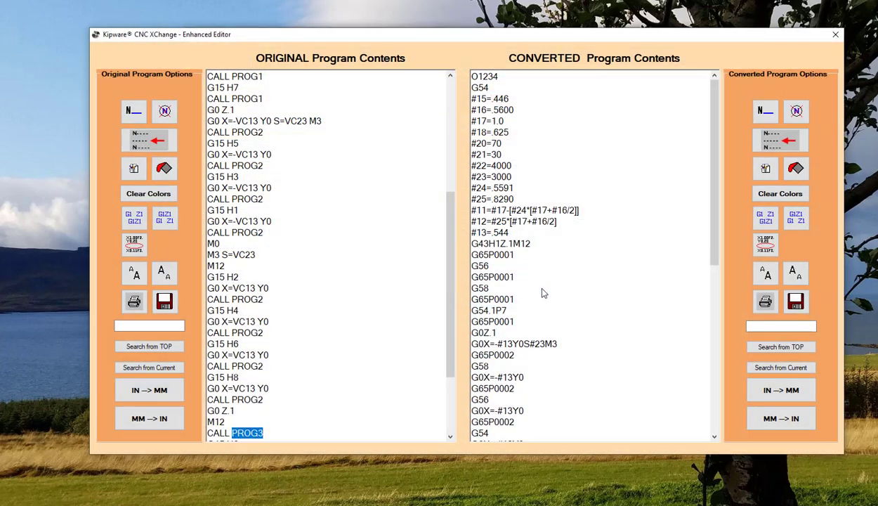
# Review the converted program's variables, subprogram calls and final moves, and exit the editor without saving.
pyautogui.moveTo(524, 159); pyautogui.dragTo(516, 243)
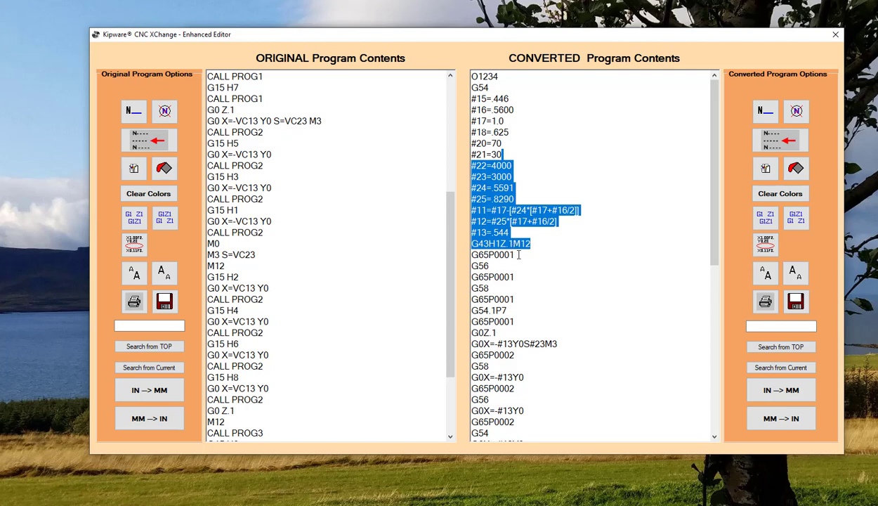
pyautogui.doubleClick(507, 256)
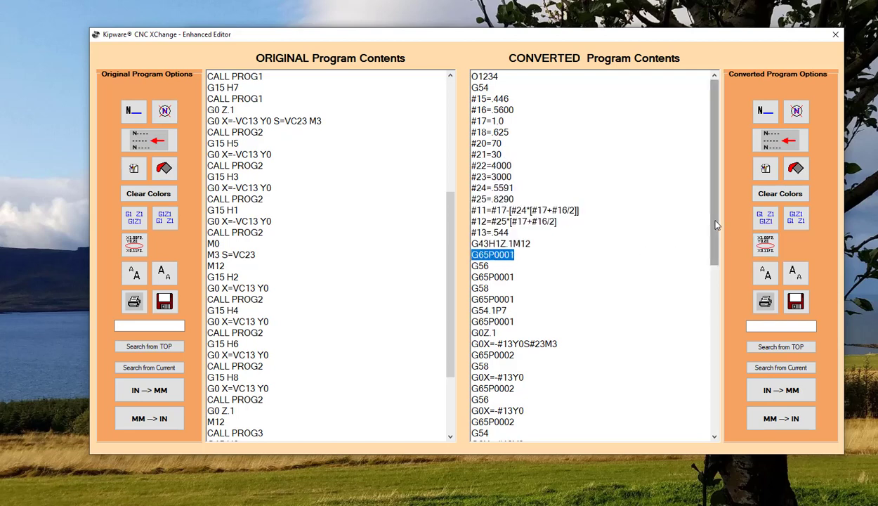
pyautogui.moveTo(713, 225); pyautogui.dragTo(706, 425)
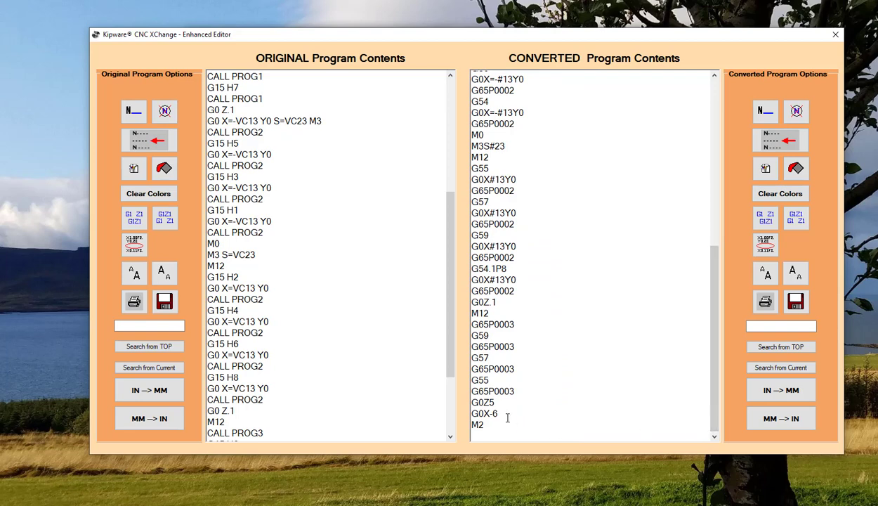
pyautogui.moveTo(508, 414); pyautogui.dragTo(472, 397)
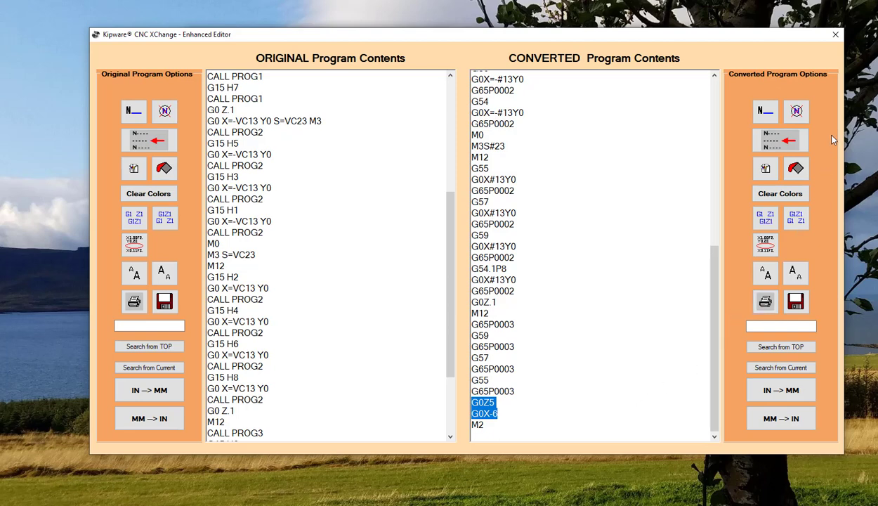
pyautogui.click(834, 34)
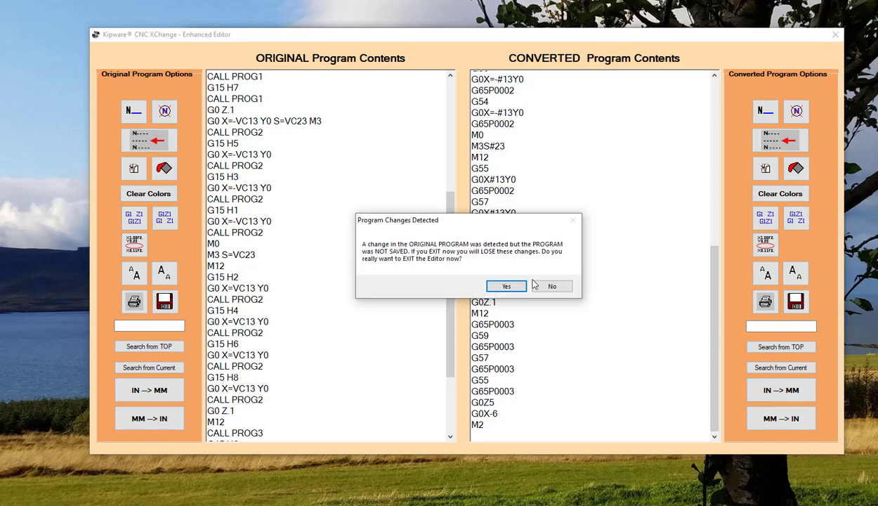
pyautogui.click(506, 286)
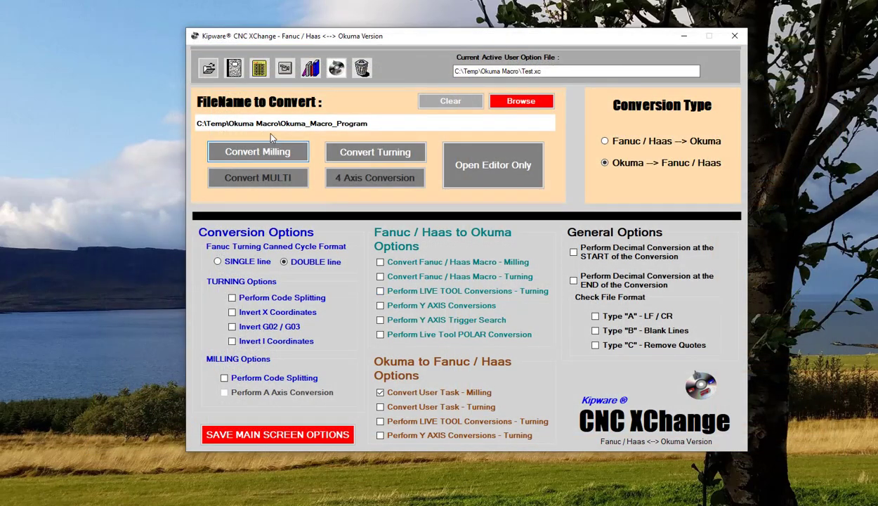
# Set the additional user options to inch decimal format and add a decimal at the end for letter addresses X, Y and Z.
pyautogui.click(236, 68)
pyautogui.click(638, 112)
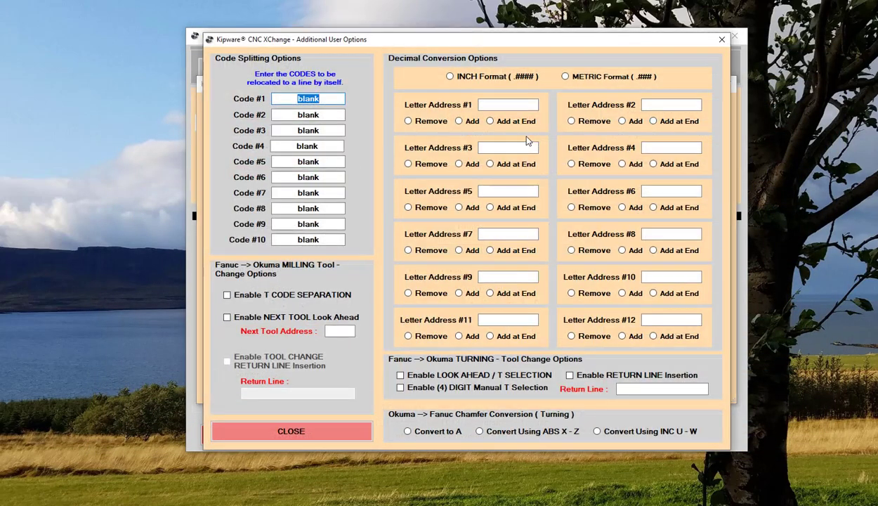
pyautogui.click(473, 78)
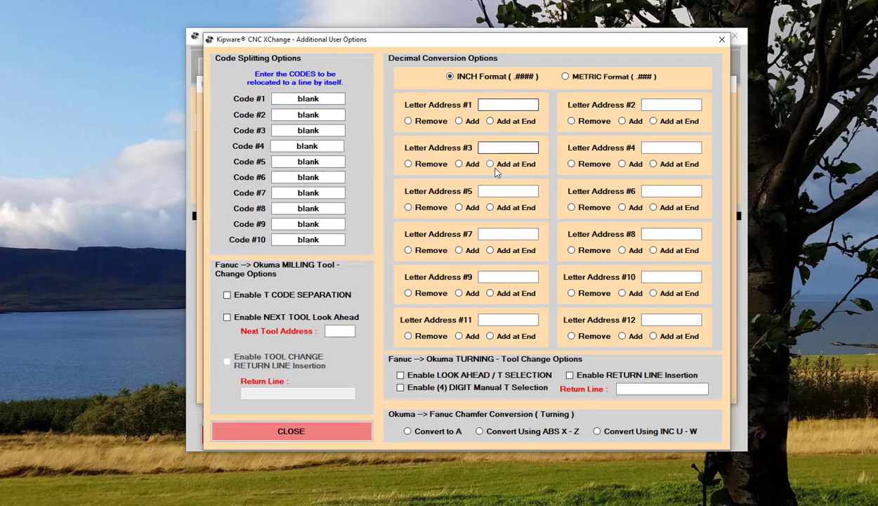
pyautogui.click(513, 105)
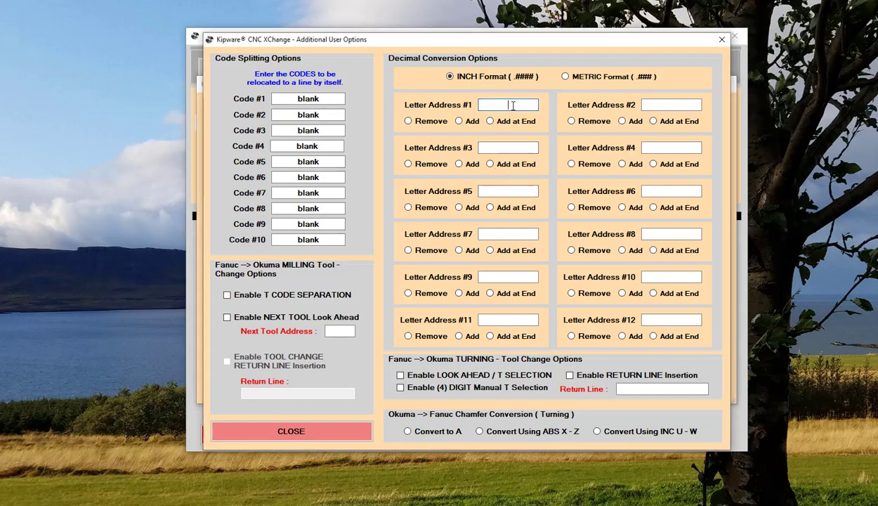
pyautogui.click(497, 121)
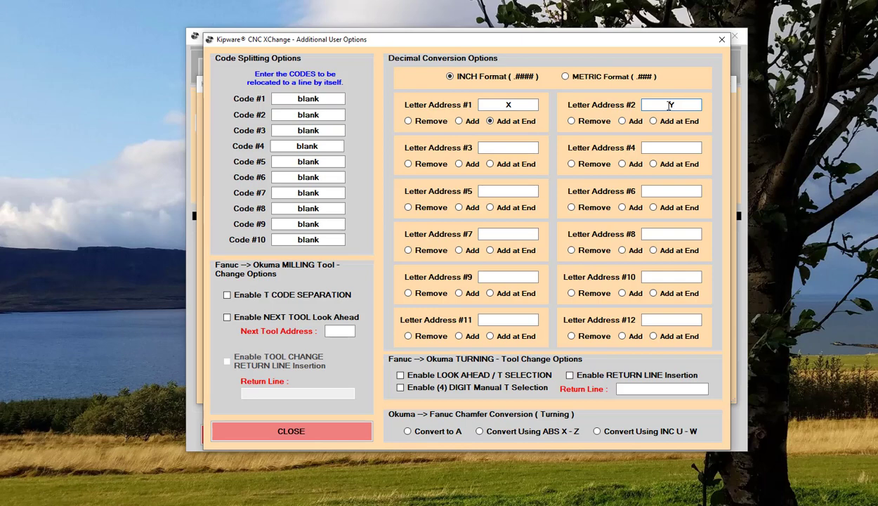
pyautogui.click(653, 121)
pyautogui.click(515, 147)
pyautogui.write('Z')
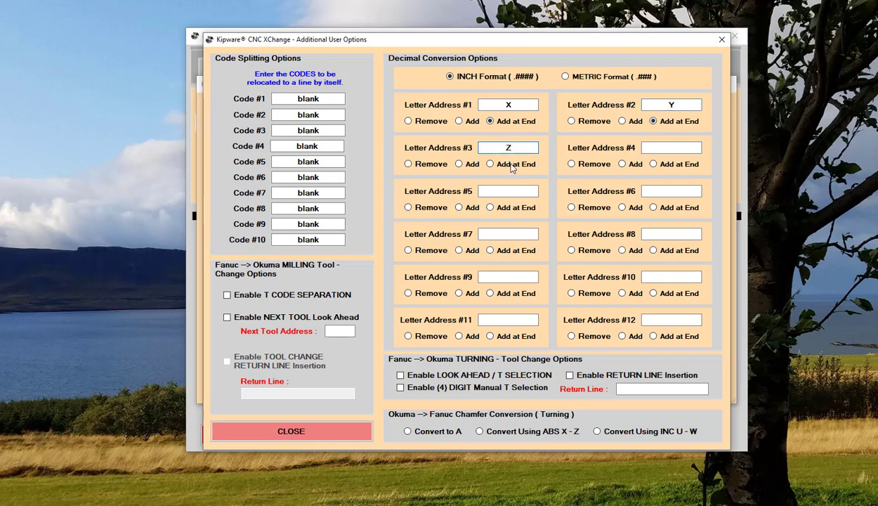
pyautogui.click(491, 164)
pyautogui.click(291, 430)
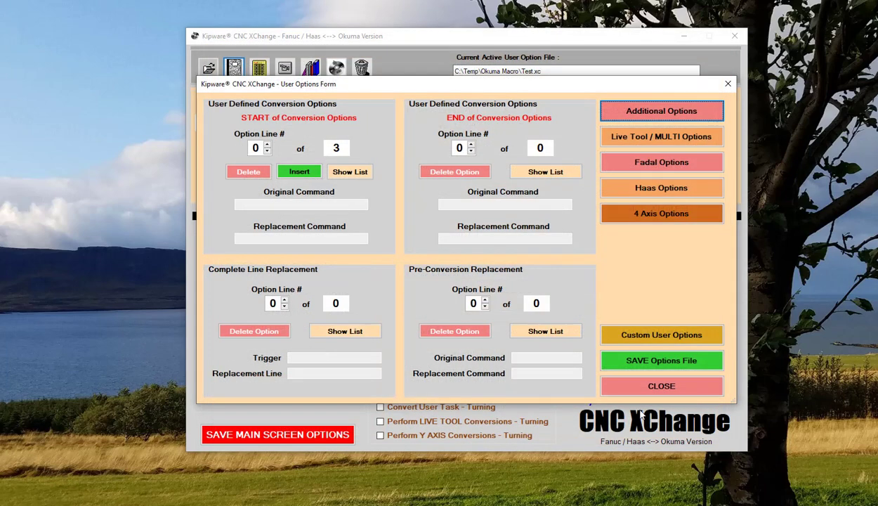
# Save the decimal settings to the Test.xc options file, replacing the existing file, and close the user options.
pyautogui.click(677, 363)
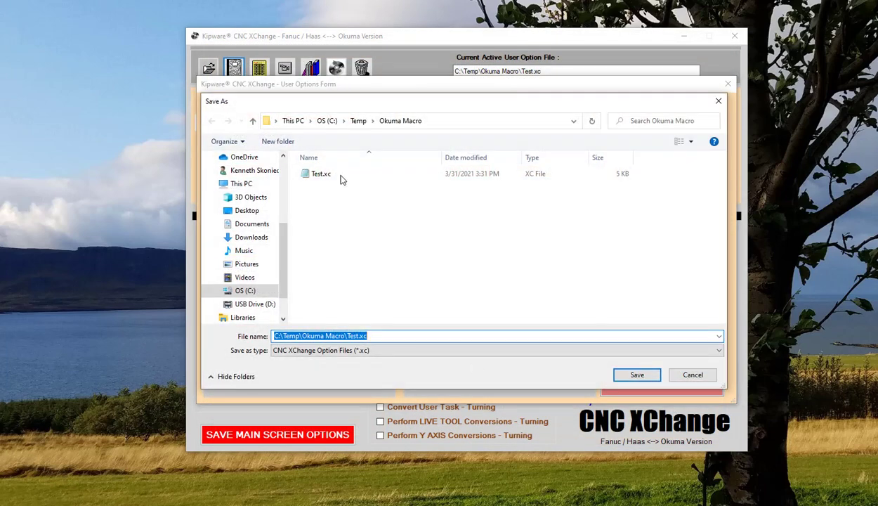
pyautogui.doubleClick(332, 176)
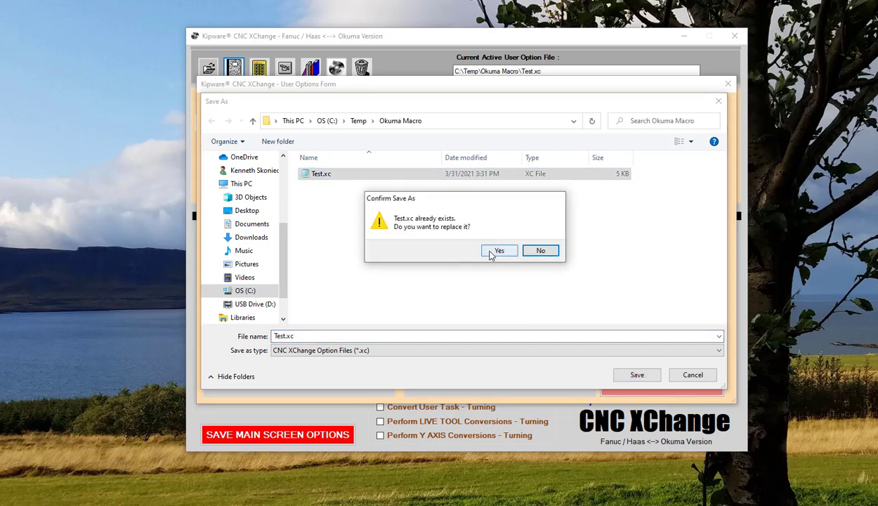
pyautogui.click(495, 251)
pyautogui.click(482, 278)
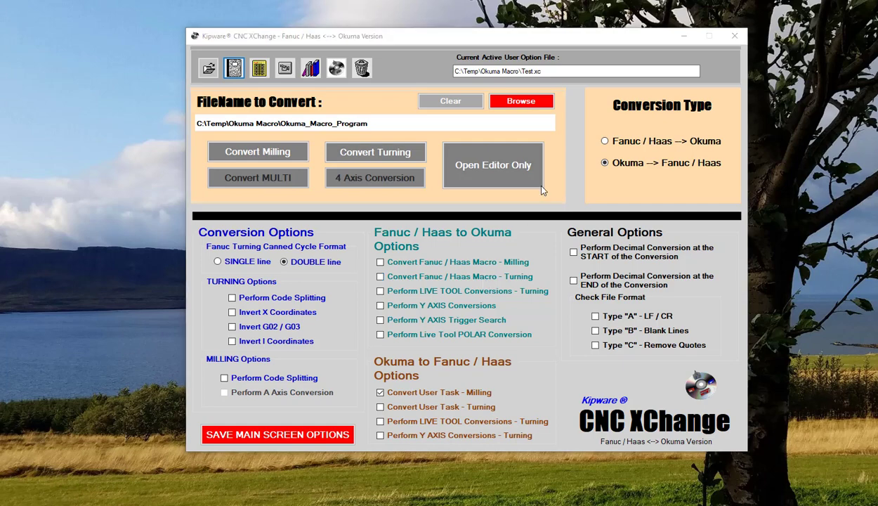
# Enable decimal conversion at the end of the conversion and save the main screen options.
pyautogui.click(574, 280)
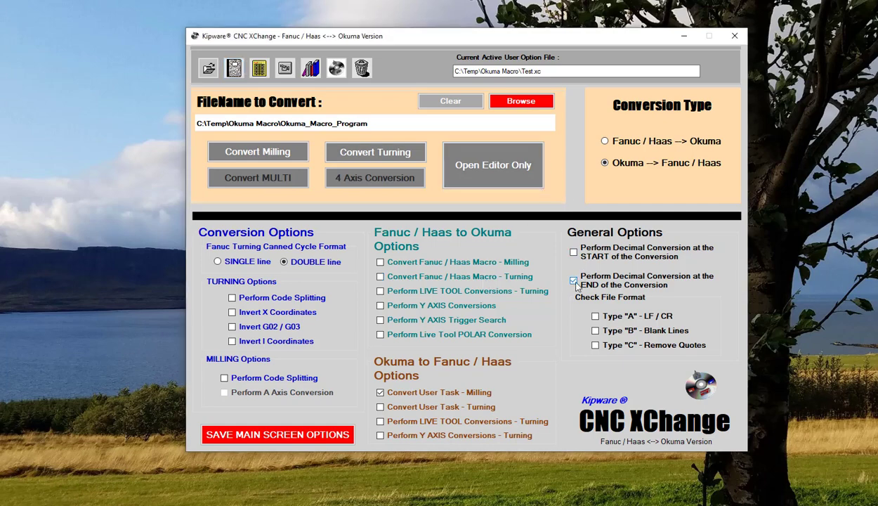
pyautogui.click(287, 435)
# Convert the milling program from Okuma to Fanuc / Haas, replacing its first line with O21234.
pyautogui.click(276, 156)
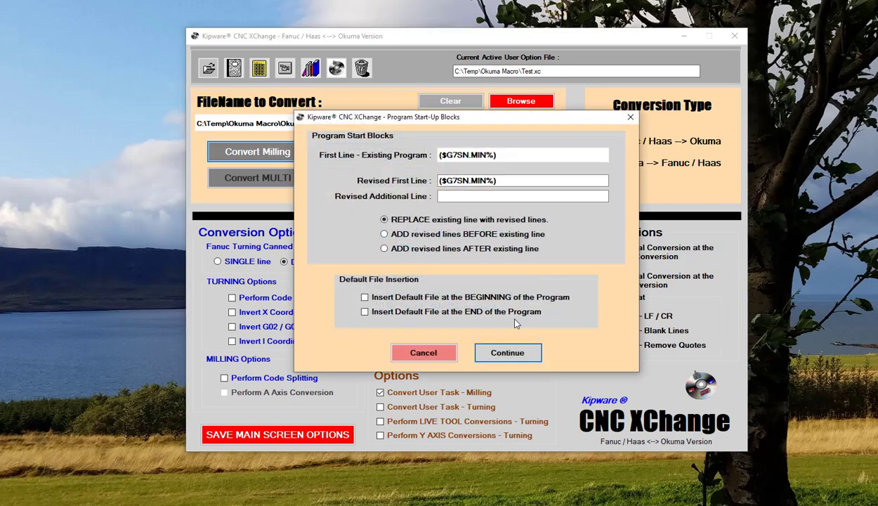
pyautogui.moveTo(500, 181); pyautogui.dragTo(404, 181)
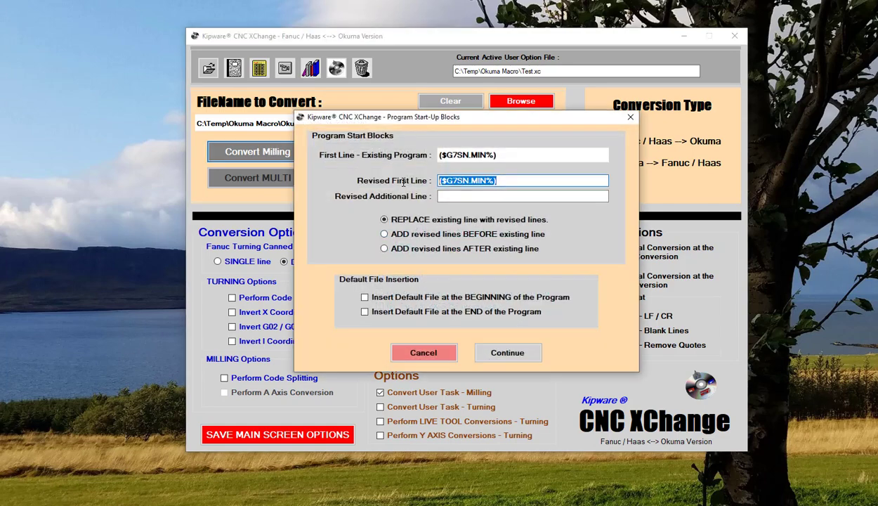
pyautogui.write('O2123')
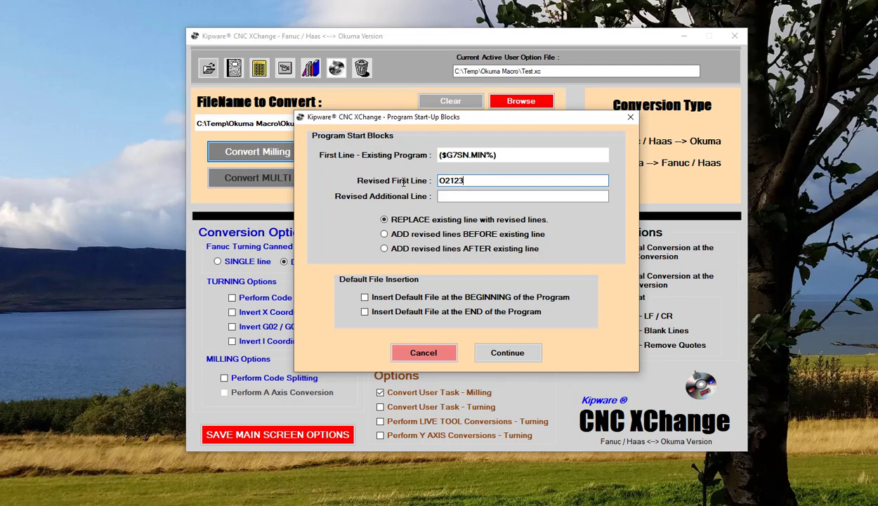
pyautogui.write('4')
pyautogui.click(490, 349)
pyautogui.click(552, 286)
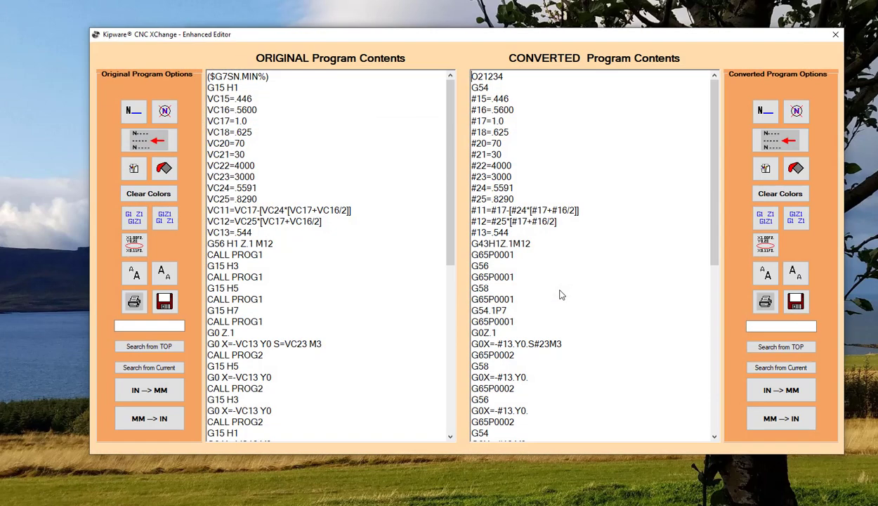
# Check the decimals on the X and Y moves in the converted program and exit the editor without saving.
pyautogui.moveTo(471, 343); pyautogui.dragTo(526, 343)
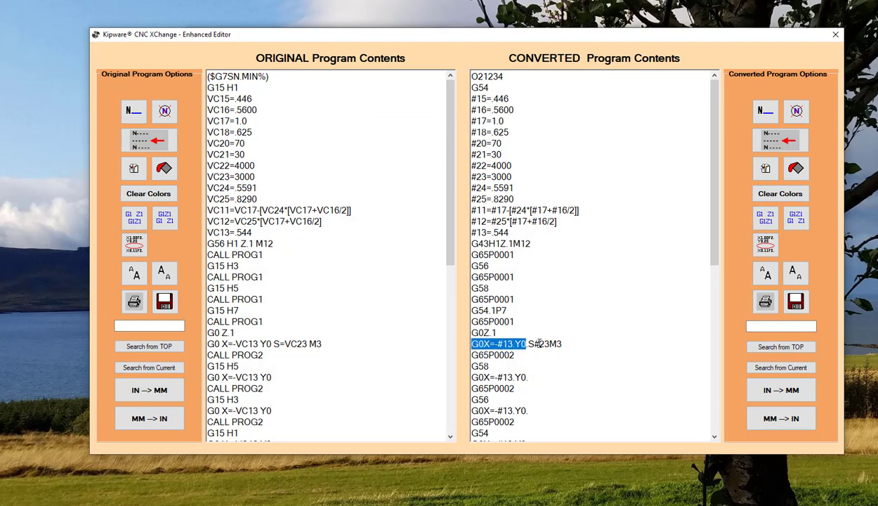
pyautogui.scroll(-2, 611, 329)
pyautogui.click(556, 329)
pyautogui.hotkey('shift', 'Home')
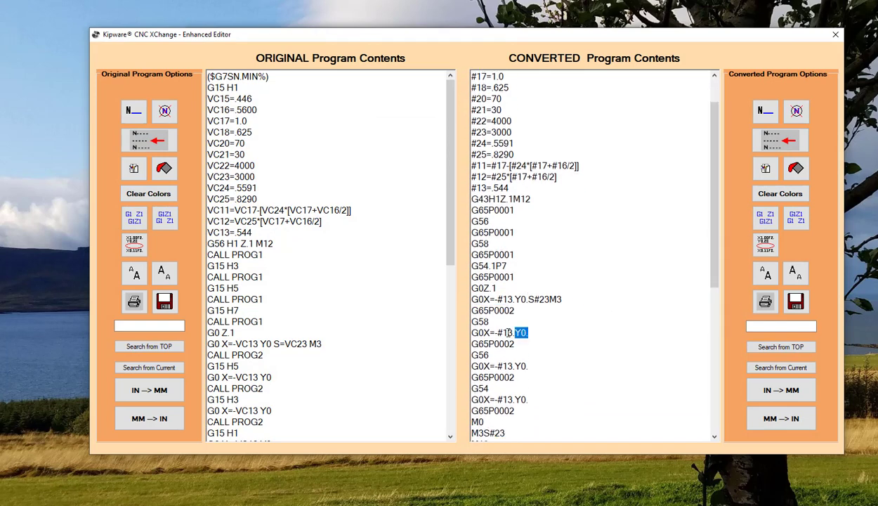
pyautogui.click(833, 37)
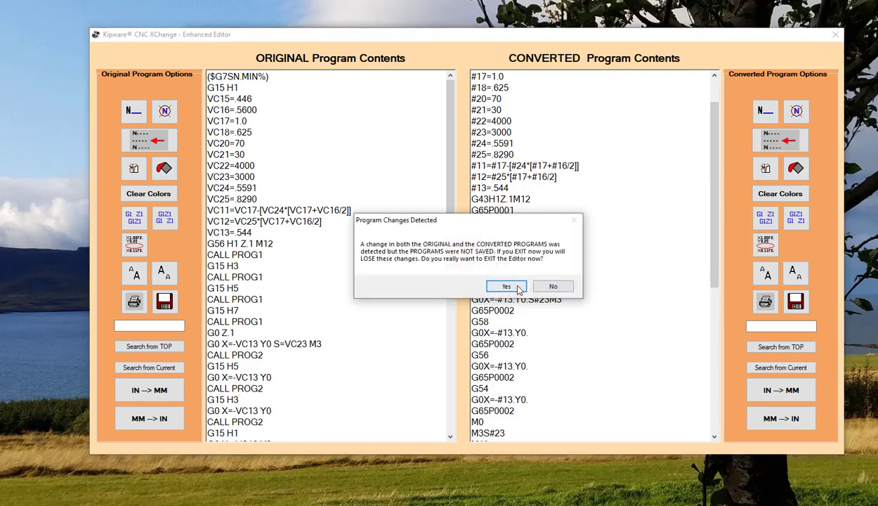
pyautogui.click(511, 284)
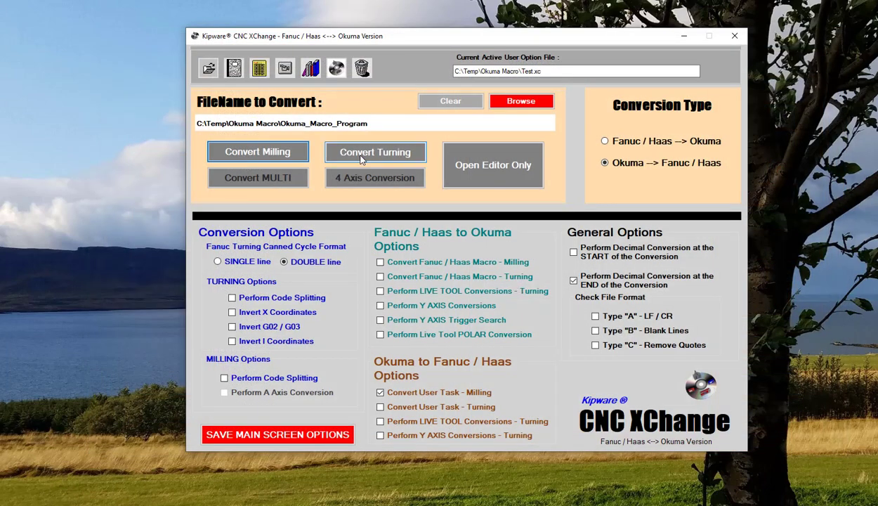
# Add an end-of-conversion user option that replaces the command X= with X.
pyautogui.click(234, 69)
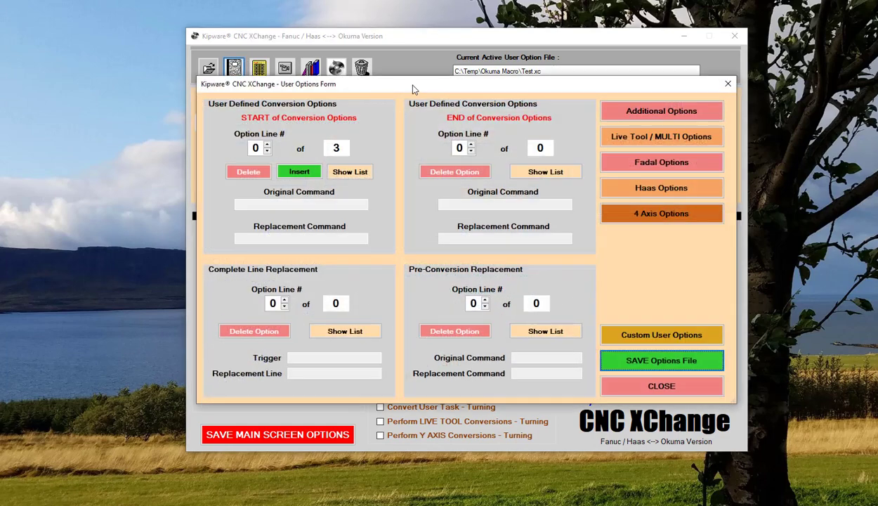
pyautogui.click(470, 144)
pyautogui.click(447, 279)
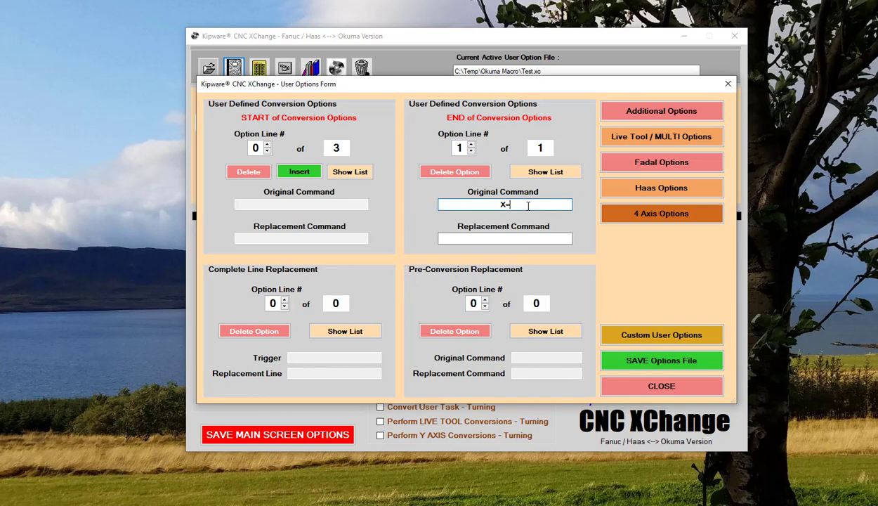
pyautogui.click(521, 238)
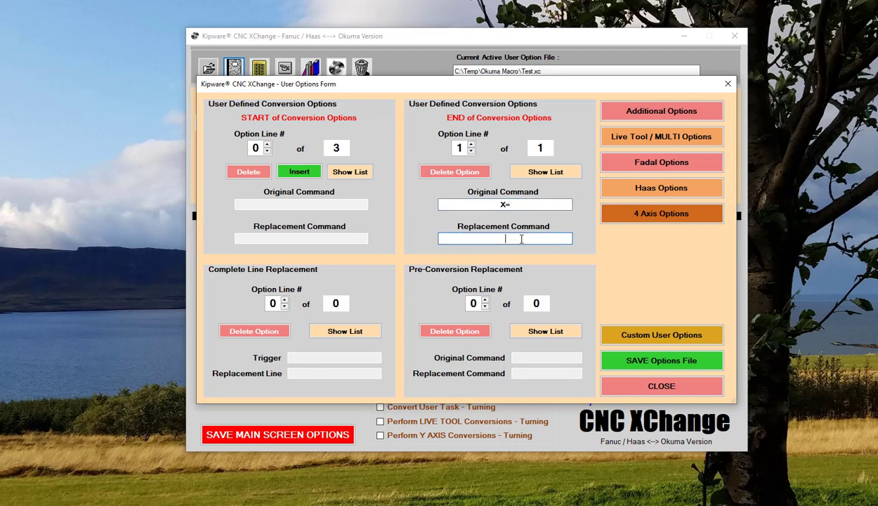
pyautogui.write('X')
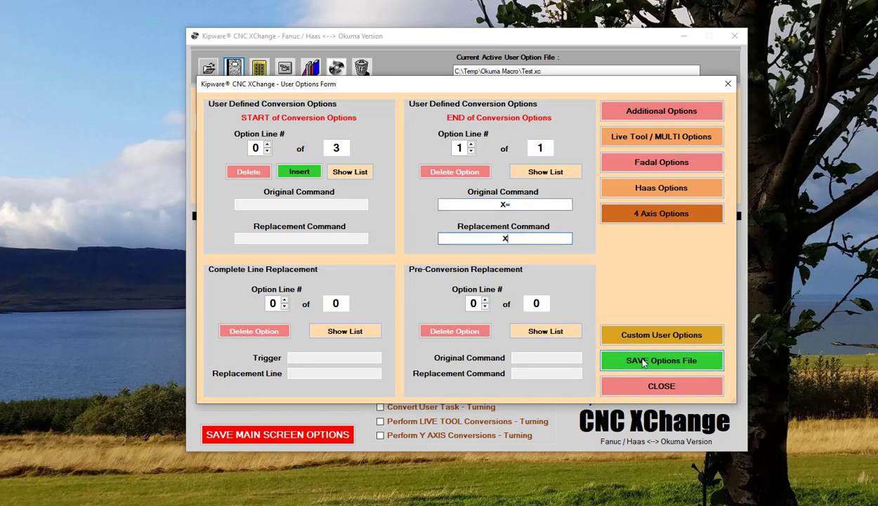
# Save the user options over Test.xc in the Okuma Macro folder and close the options form.
pyautogui.click(643, 360)
pyautogui.doubleClick(321, 175)
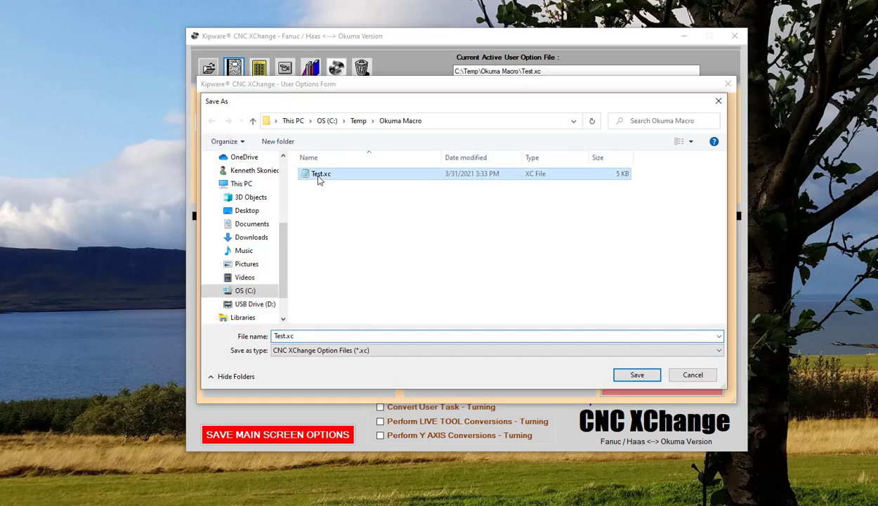
pyautogui.click(488, 251)
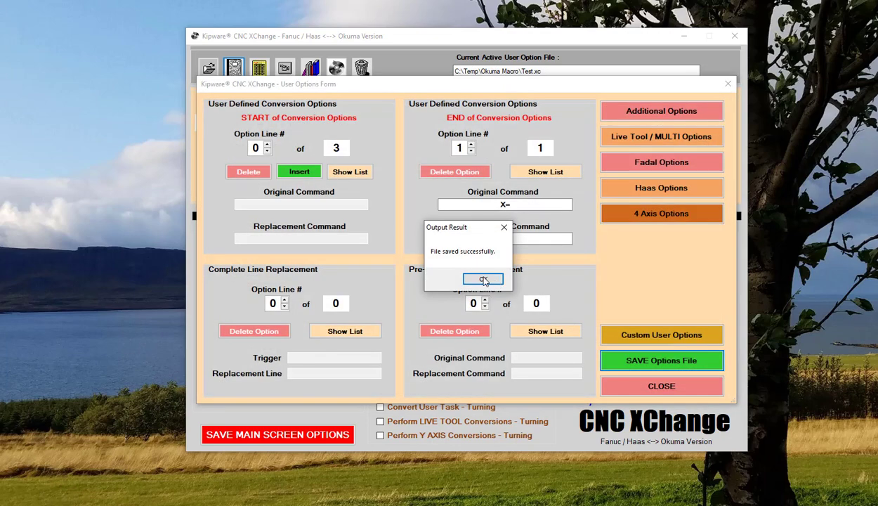
pyautogui.click(469, 275)
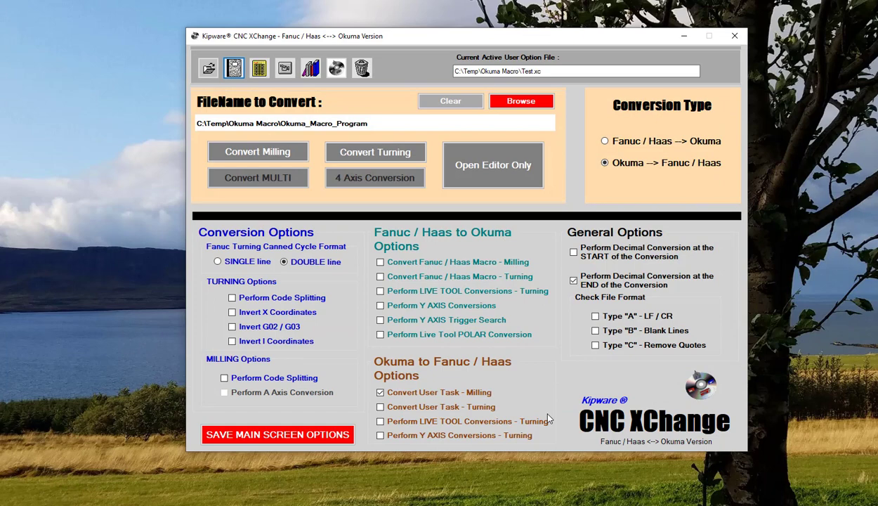
# Convert the milling program again, replacing its first line with O1234.
pyautogui.click(291, 155)
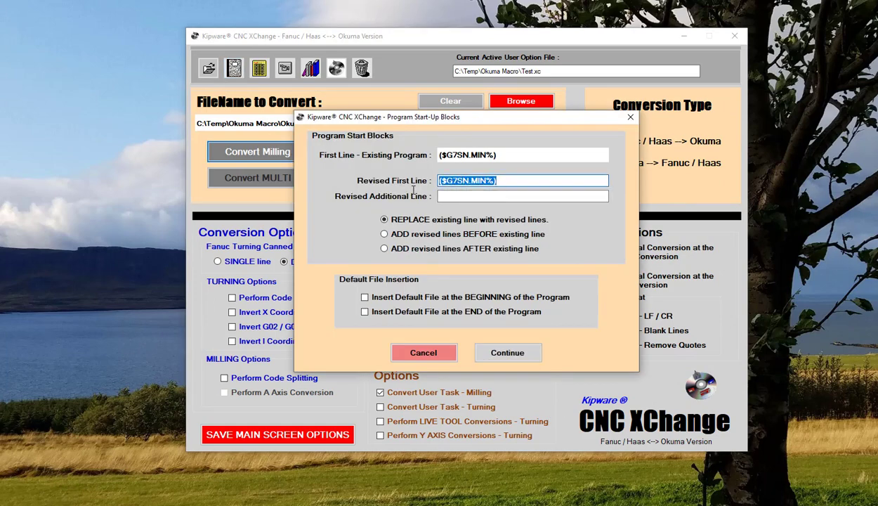
pyautogui.write('O1')
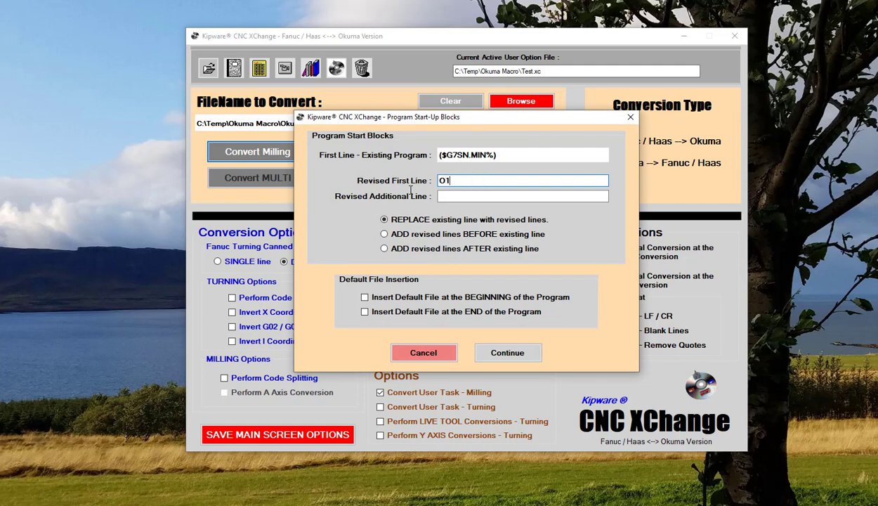
pyautogui.write('234')
pyautogui.click(502, 351)
pyautogui.click(557, 287)
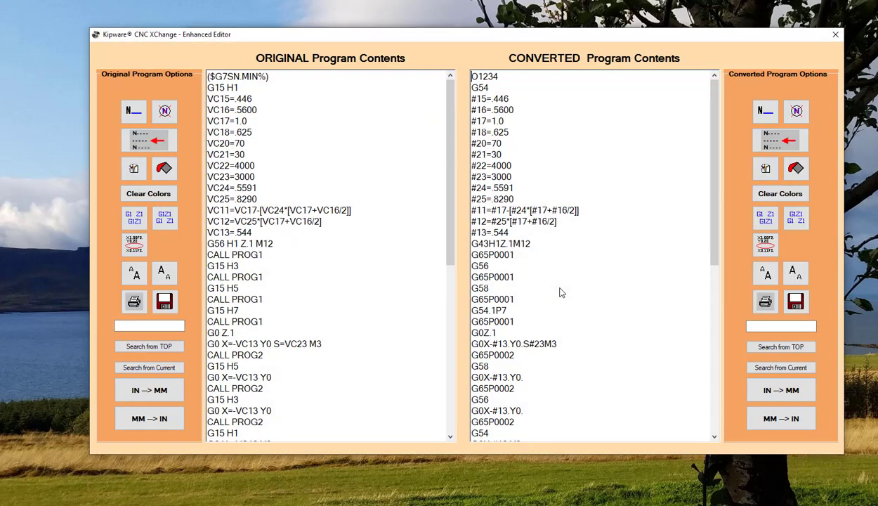
# Review the newly converted program, checking its variables, X moves and the decimals in the final lines.
pyautogui.moveTo(546, 124); pyautogui.dragTo(551, 221)
pyautogui.scroll(-2, 697, 168)
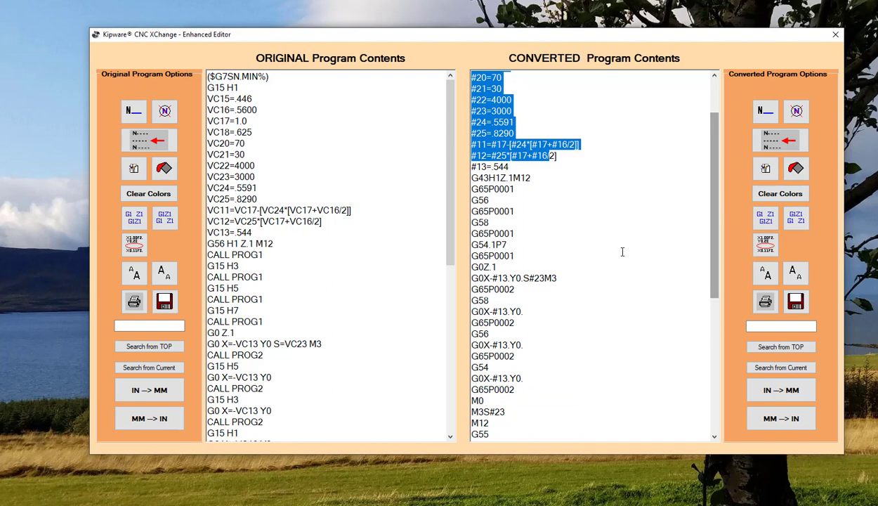
pyautogui.click(535, 290)
pyautogui.moveTo(535, 280); pyautogui.dragTo(632, 282)
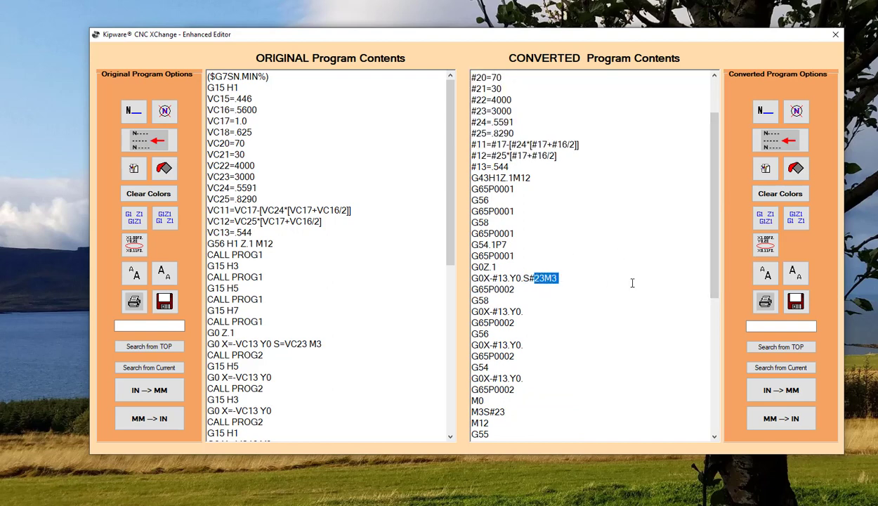
pyautogui.moveTo(715, 256); pyautogui.dragTo(724, 400)
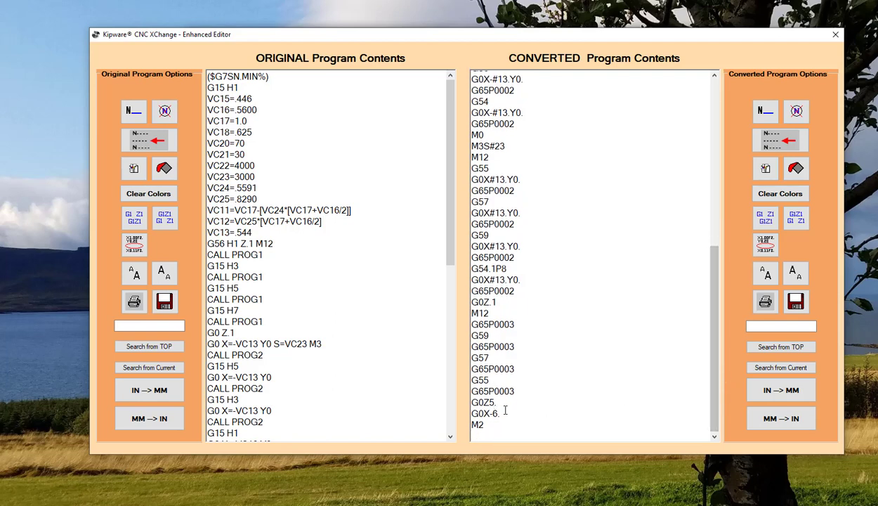
pyautogui.moveTo(506, 411); pyautogui.dragTo(511, 381)
pyautogui.click(562, 359)
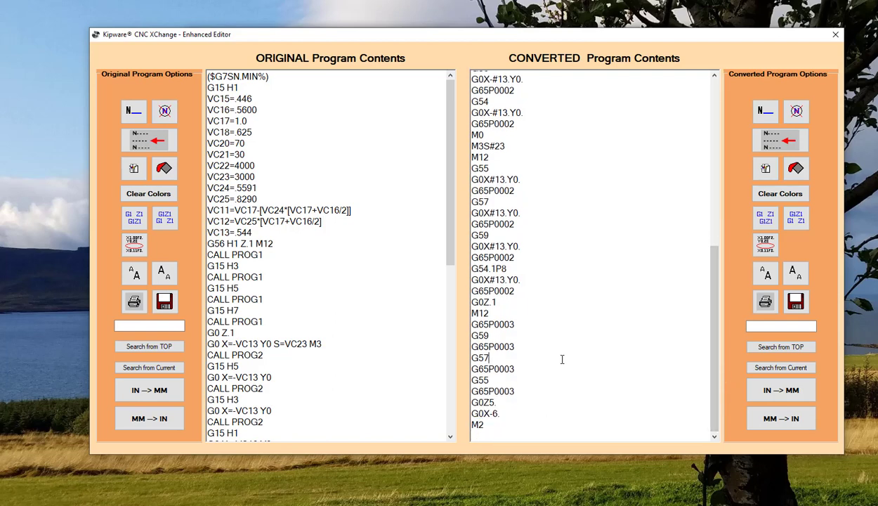